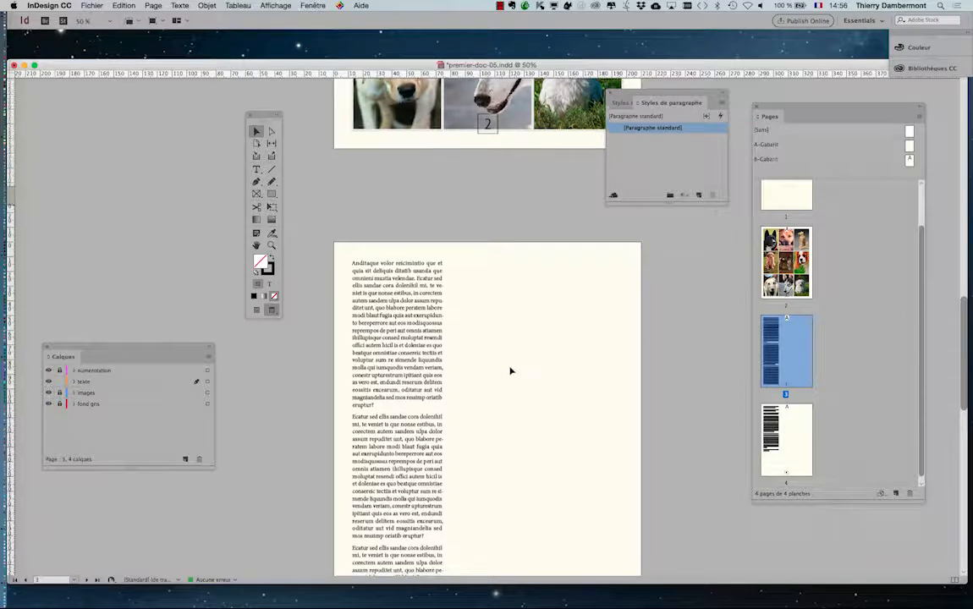
- Bring page 3 fully into view and rearrange Styles de paragraphe and Calques so both stay clear of the text column
scroll(516, 374, "down", 5)
scroll(511, 374, "up", 1)
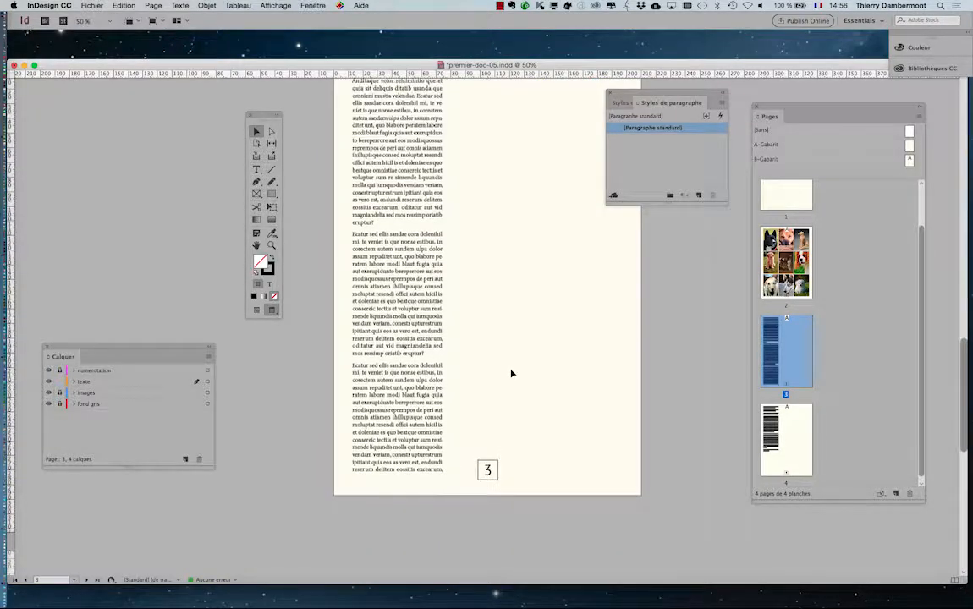
double_click(802, 342)
left_click_drag(636, 93, 62, 129)
left_click_drag(89, 346, 580, 141)
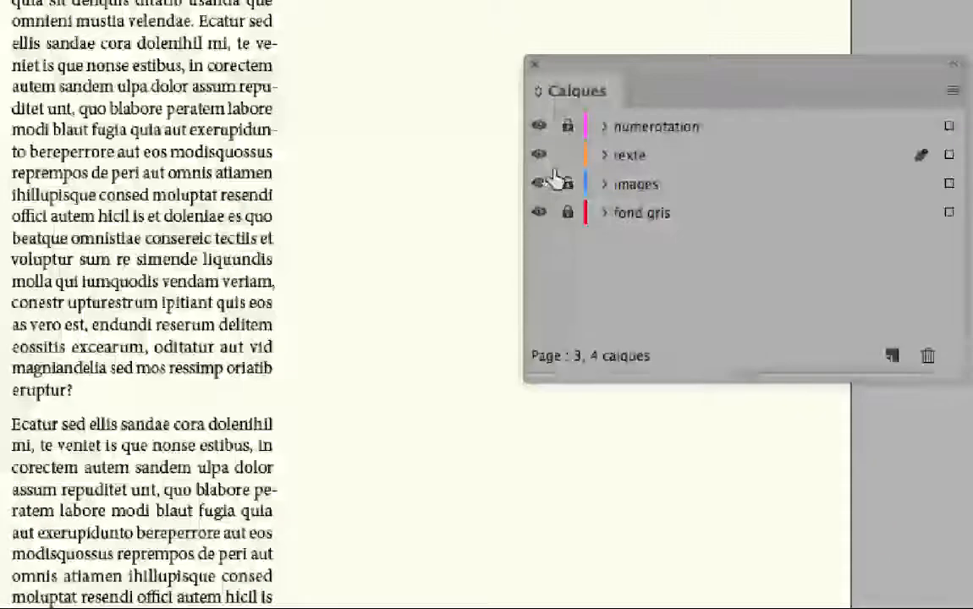
- Lock the texte layer, unlock the images layer and make images the active layer
left_click(567, 154)
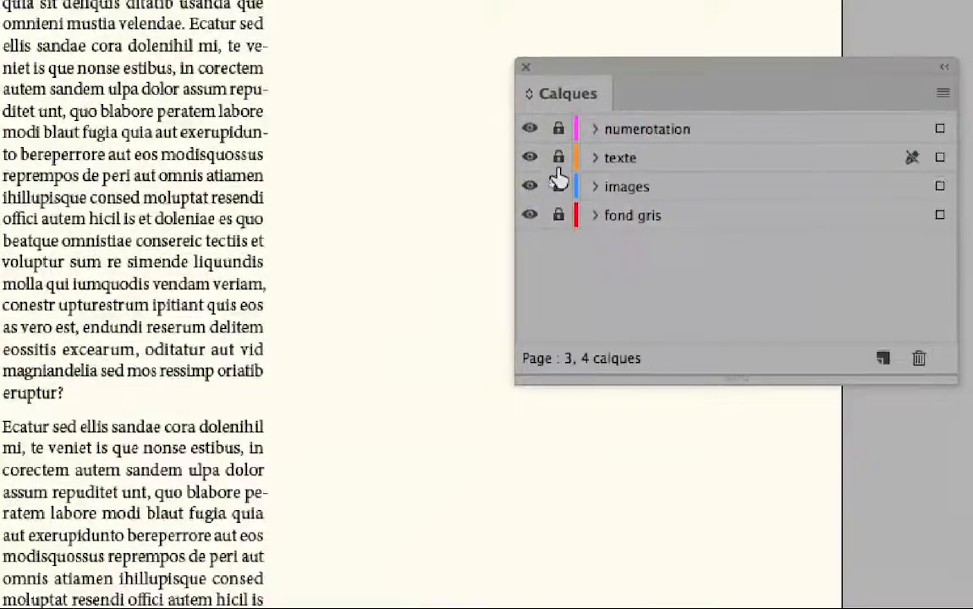
left_click(567, 184)
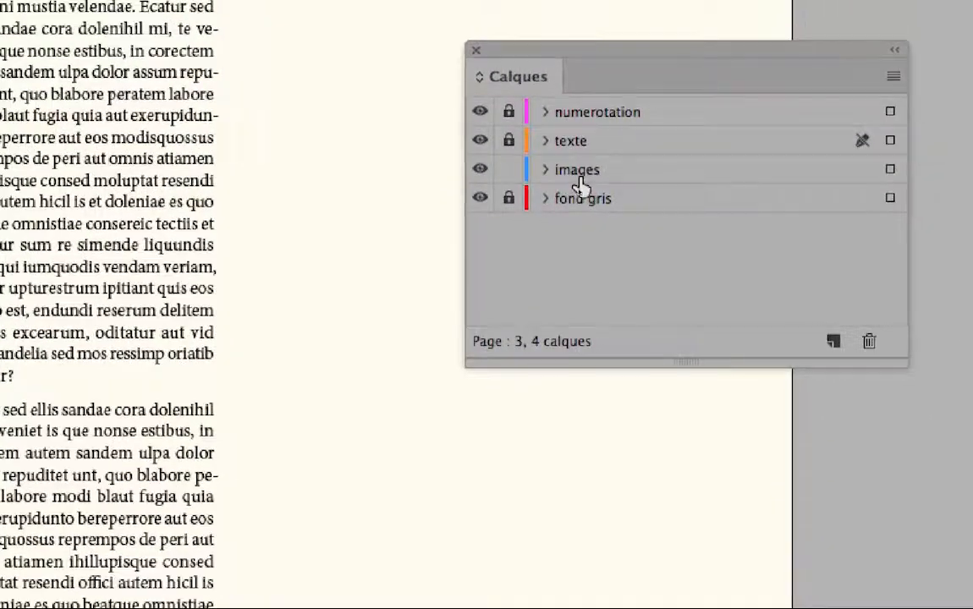
left_click(698, 180)
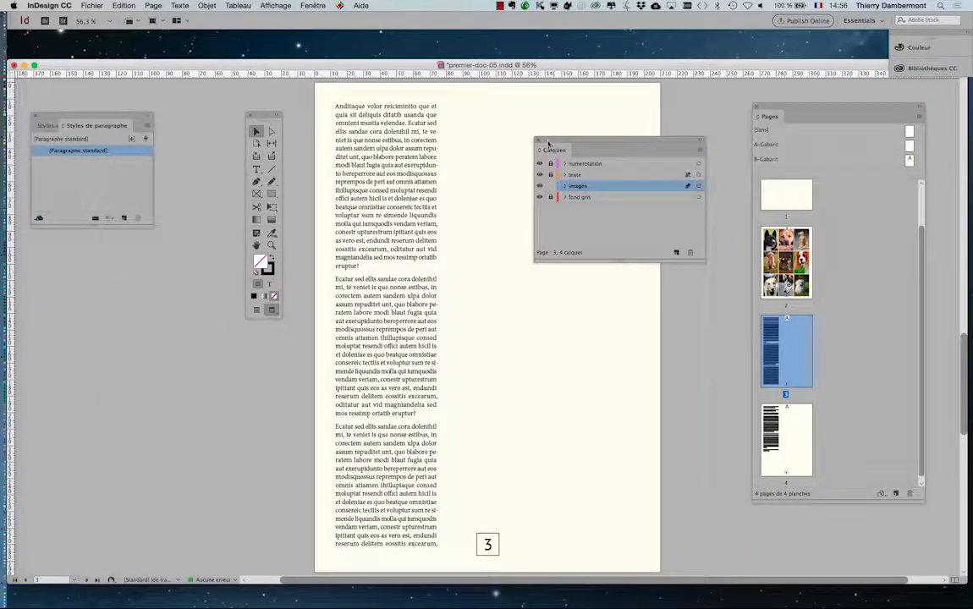
left_click_drag(548, 144, 626, 145)
- Import DP269822.psd and place it at a reduced frame size on page 3, to the right of the text column
left_click(91, 5)
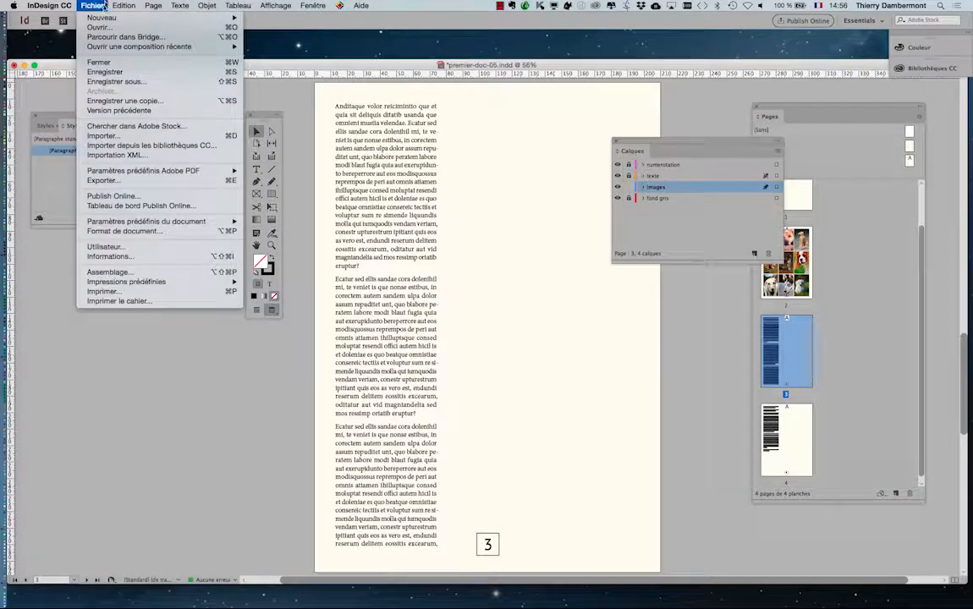
left_click(120, 136)
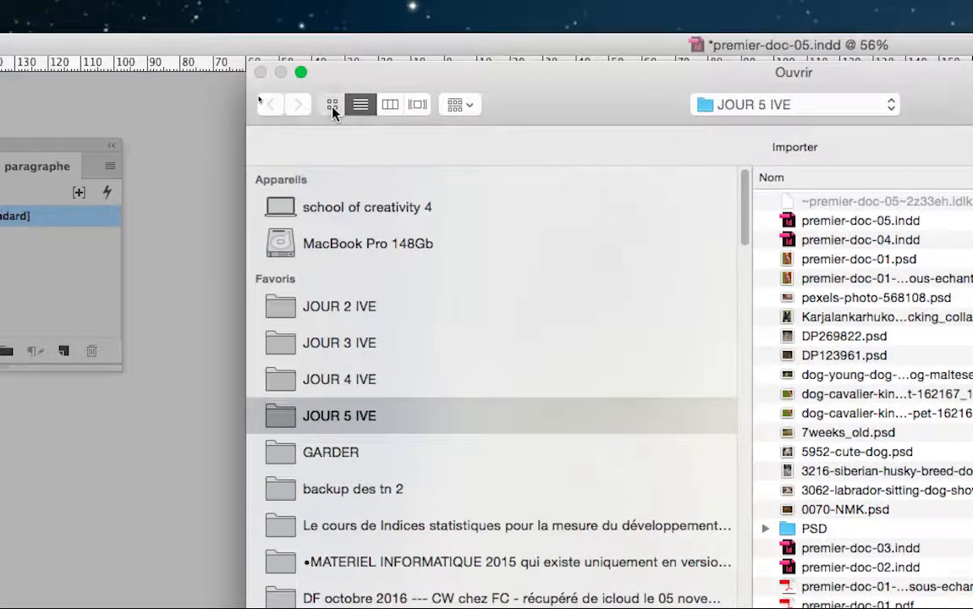
left_click(332, 109)
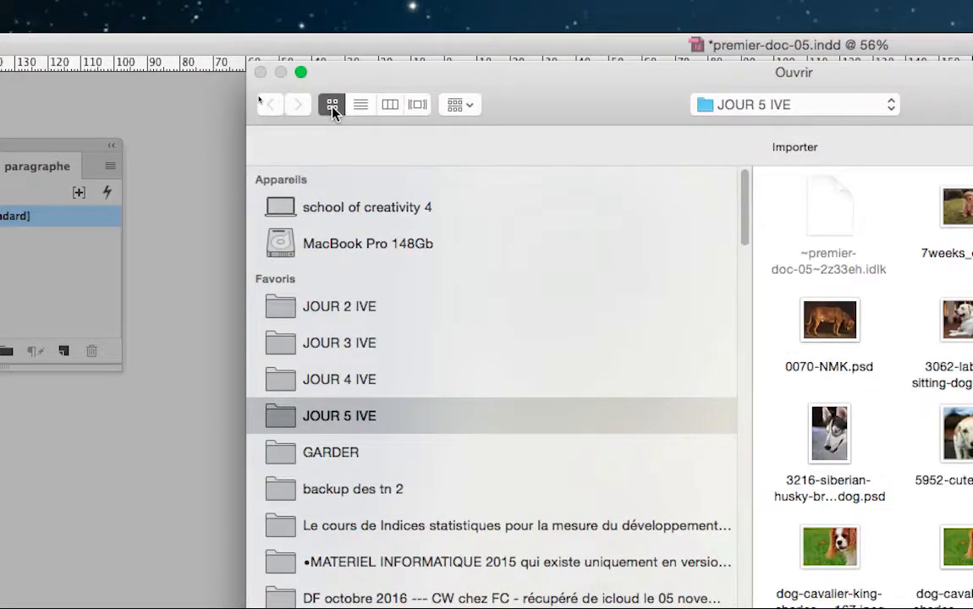
scroll(617, 237, "down", 5)
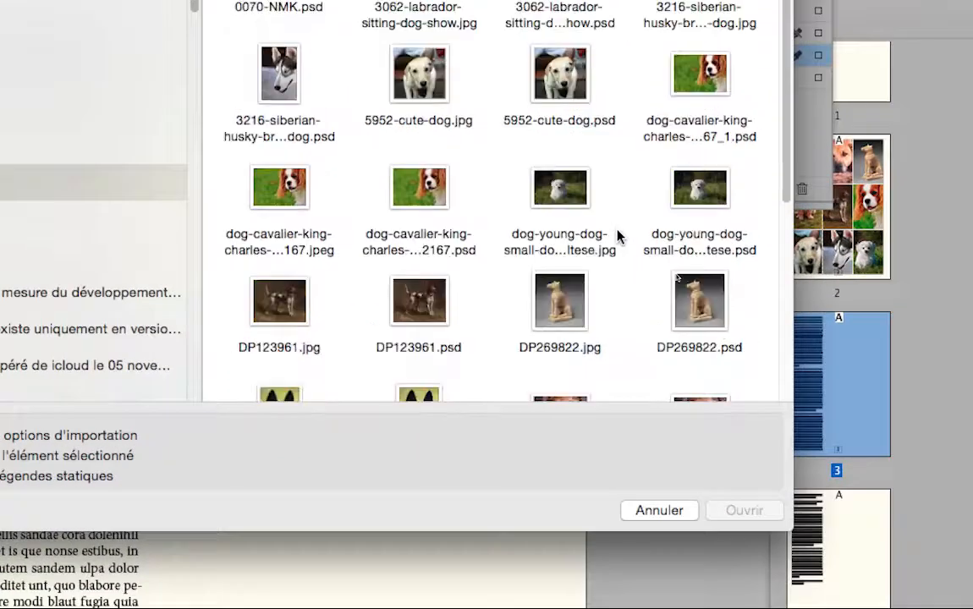
scroll(617, 237, "down", 5)
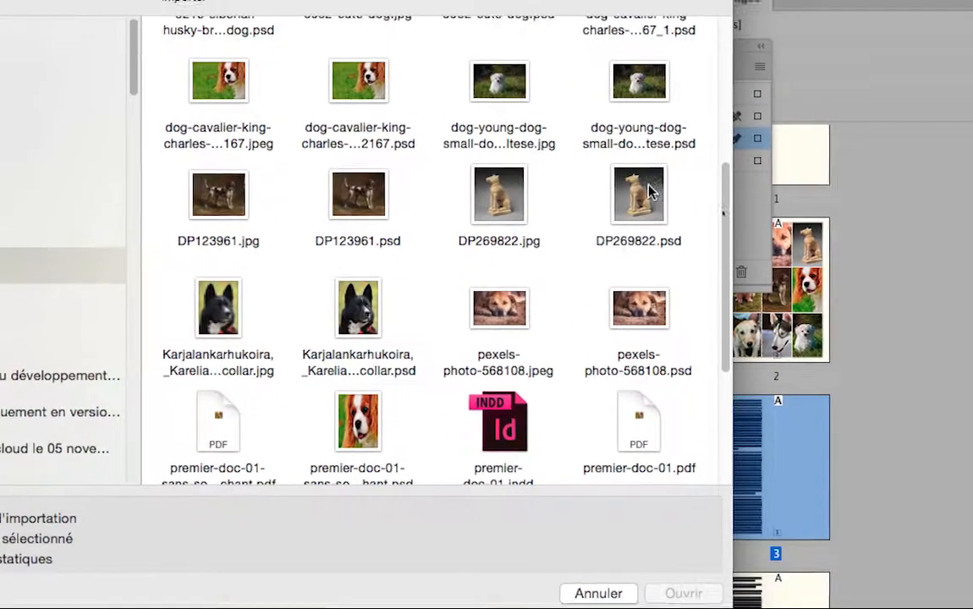
left_click(649, 193)
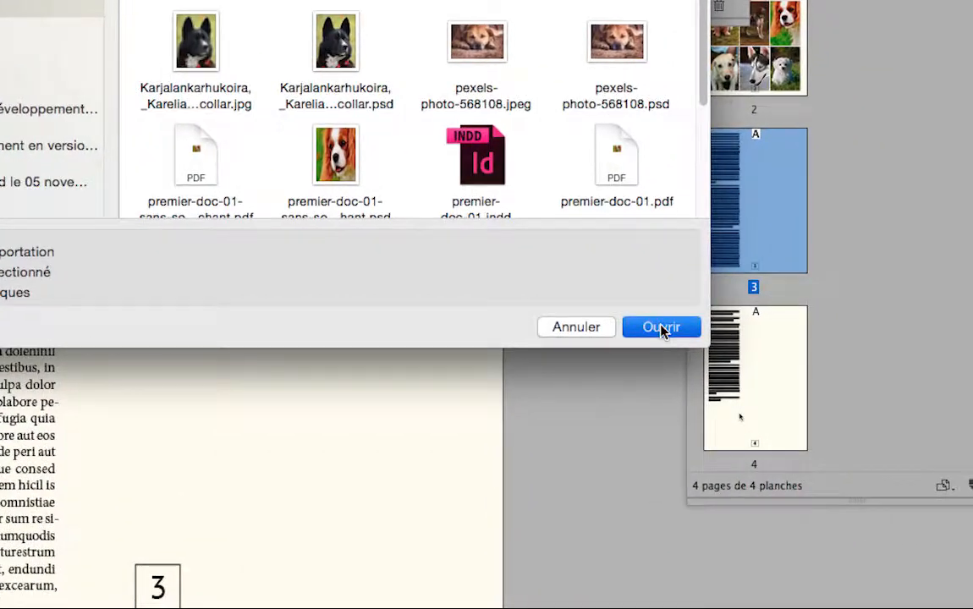
left_click(662, 328)
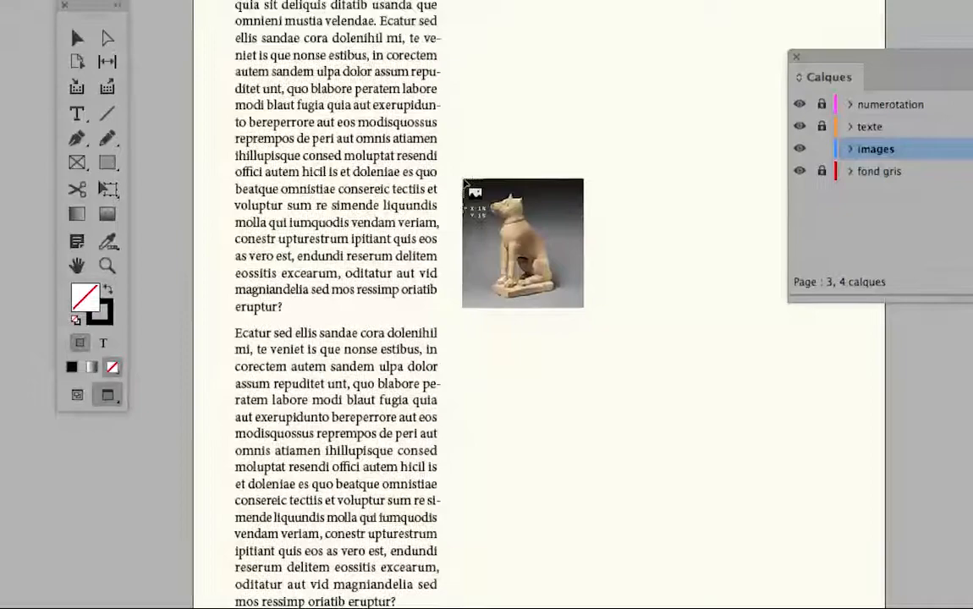
left_click_drag(466, 182, 819, 575)
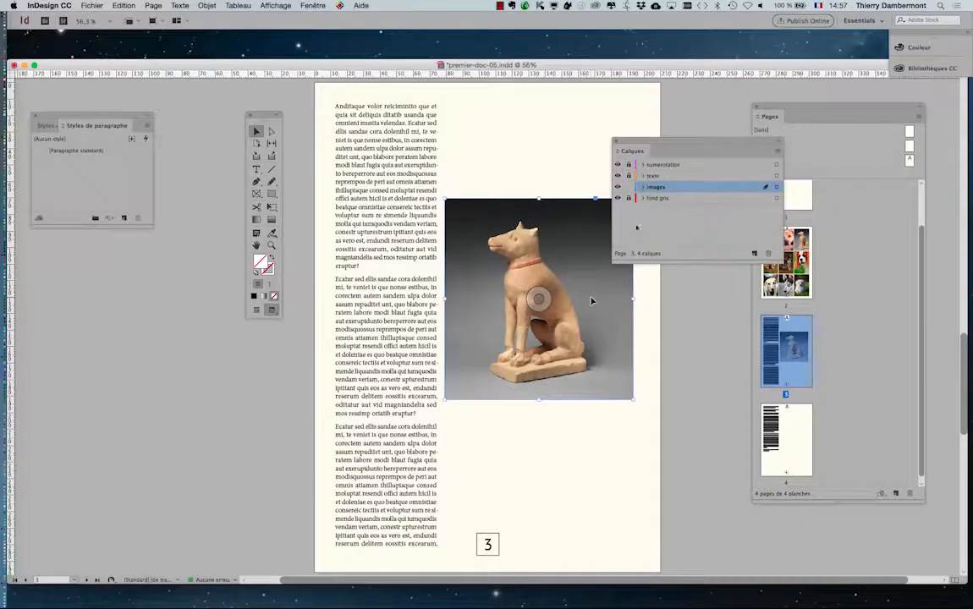
- Clear Calques off the statue image and shift the image left so it overlaps the text column's right edge
left_click_drag(631, 131, 42, 369)
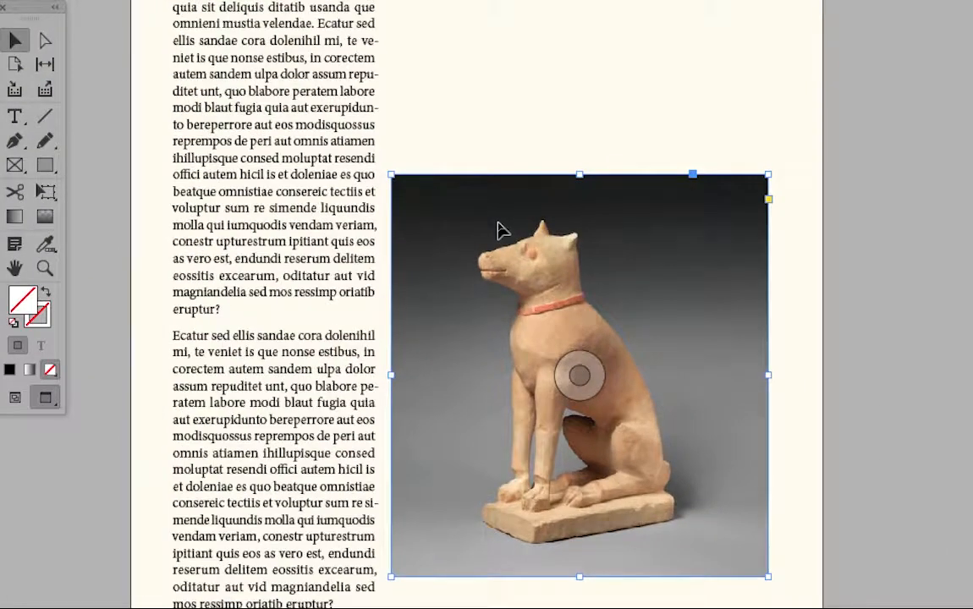
mouse_move(500, 230)
left_mouse_down()
mouse_move(517, 239)
mouse_move(484, 222)
left_mouse_up()
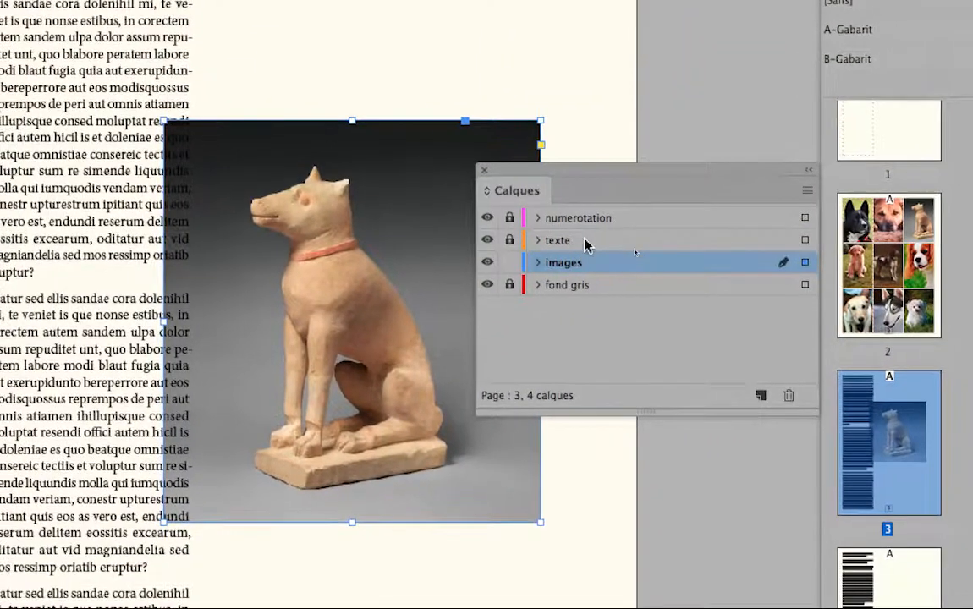
- Stack the images layer above texte to compare the overlap, and restore texte above images
mouse_move(587, 243)
left_mouse_down()
mouse_move(568, 241)
mouse_move(654, 241)
mouse_move(598, 269)
mouse_move(591, 257)
left_mouse_up()
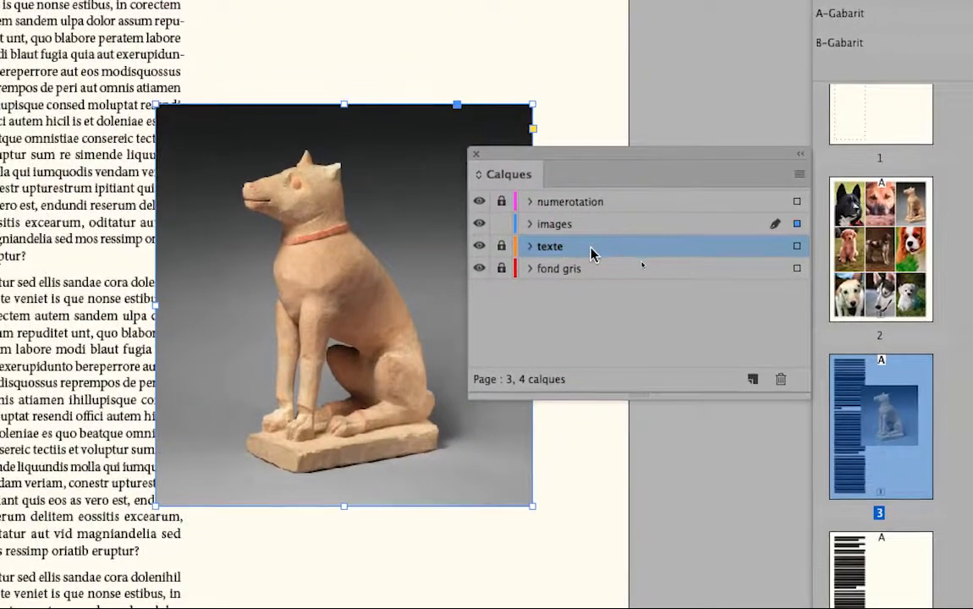
left_click_drag(590, 254, 643, 225)
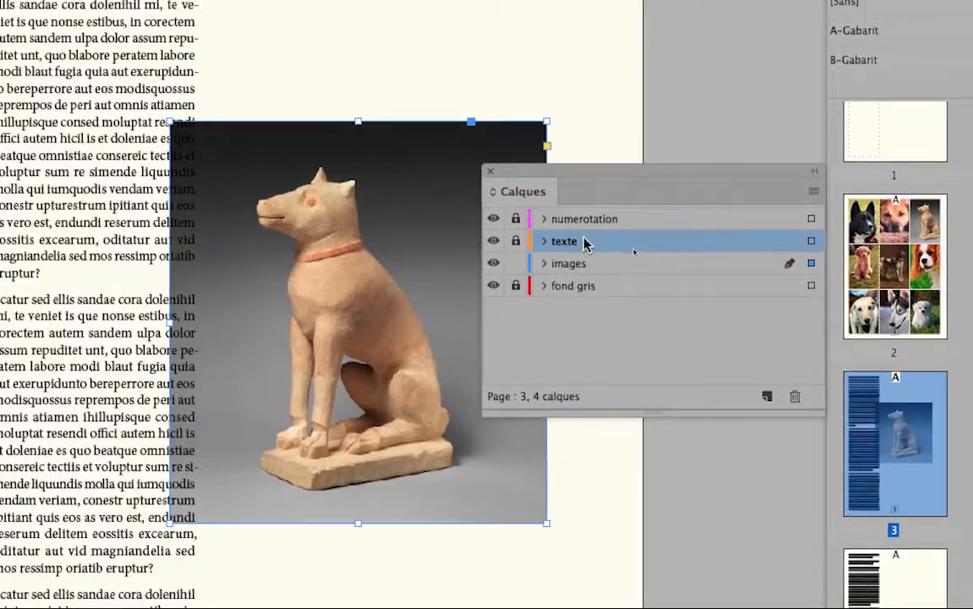
mouse_move(584, 225)
left_mouse_down()
mouse_move(567, 248)
mouse_move(601, 254)
mouse_move(587, 232)
left_mouse_up()
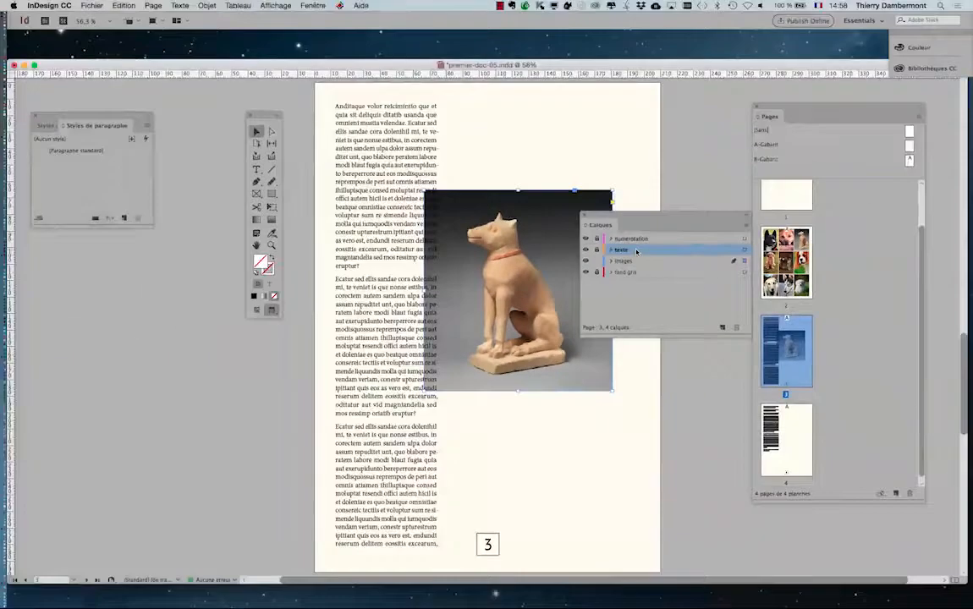
- Enlarge and reposition the statue image so it overlaps the text column and extends past the page's right edge
left_click_drag(613, 220, 706, 158)
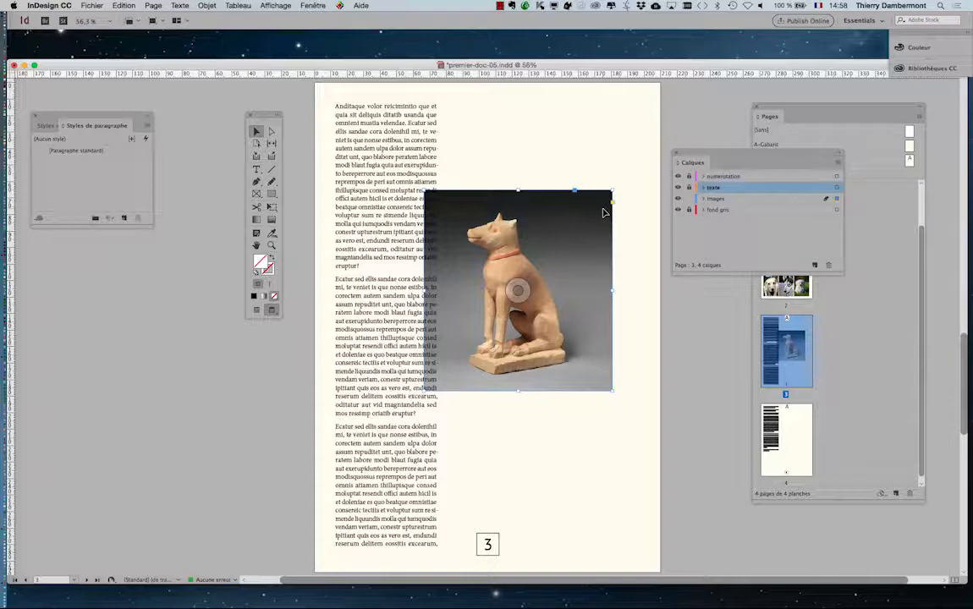
left_click_drag(562, 310, 558, 298)
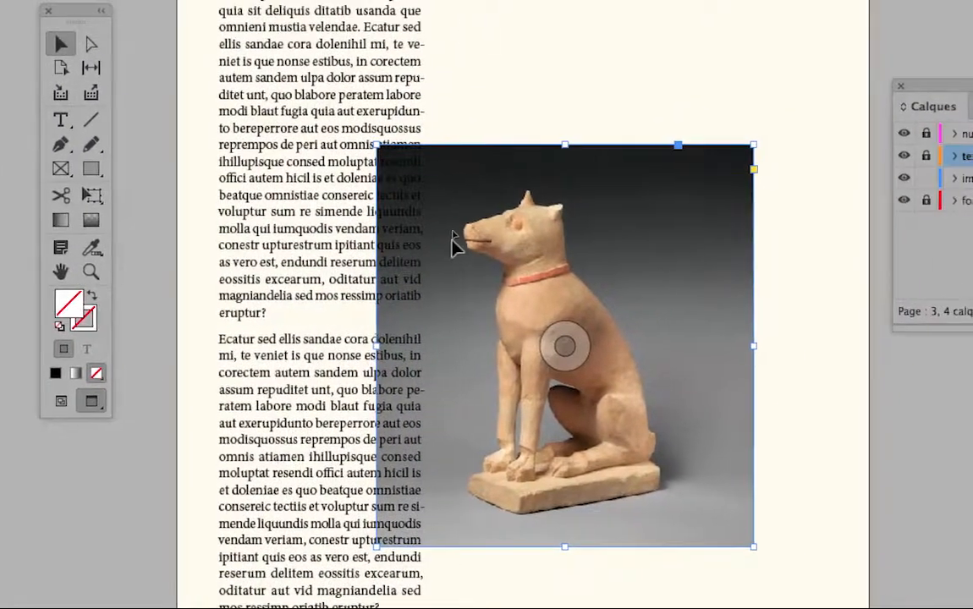
left_click_drag(524, 235, 527, 229)
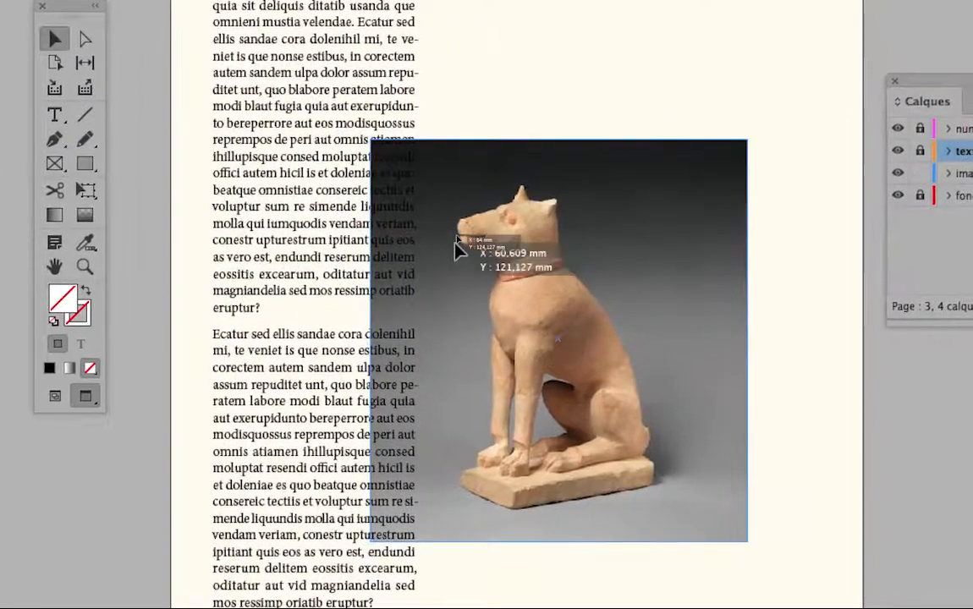
left_click_drag(455, 240, 457, 245)
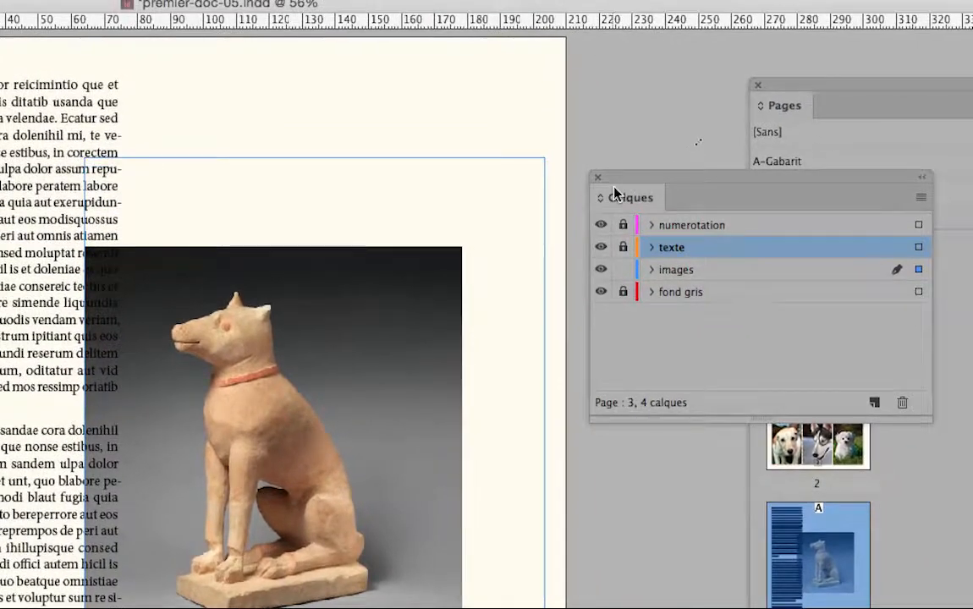
left_click_drag(556, 212, 685, 74)
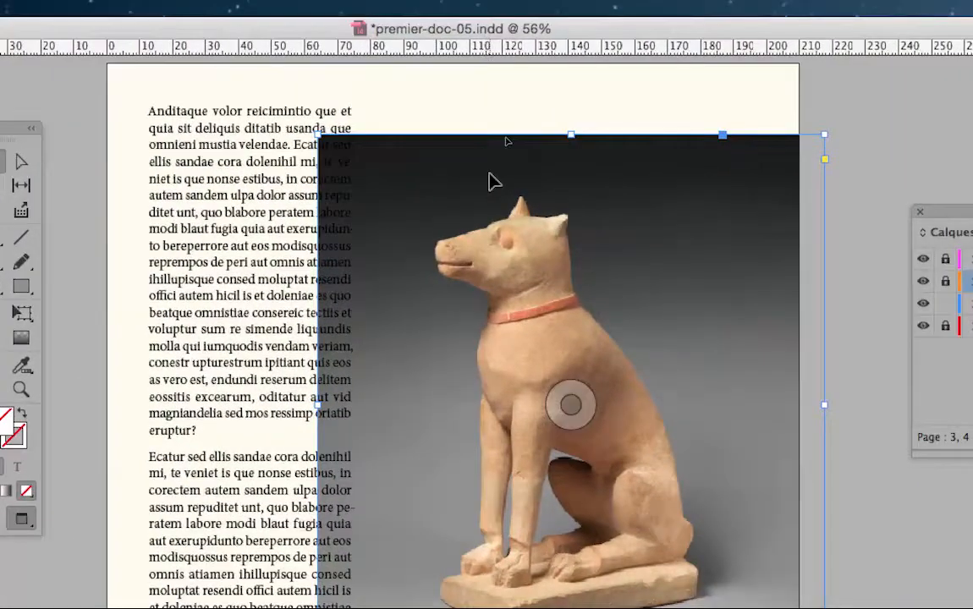
left_click_drag(495, 181, 495, 217)
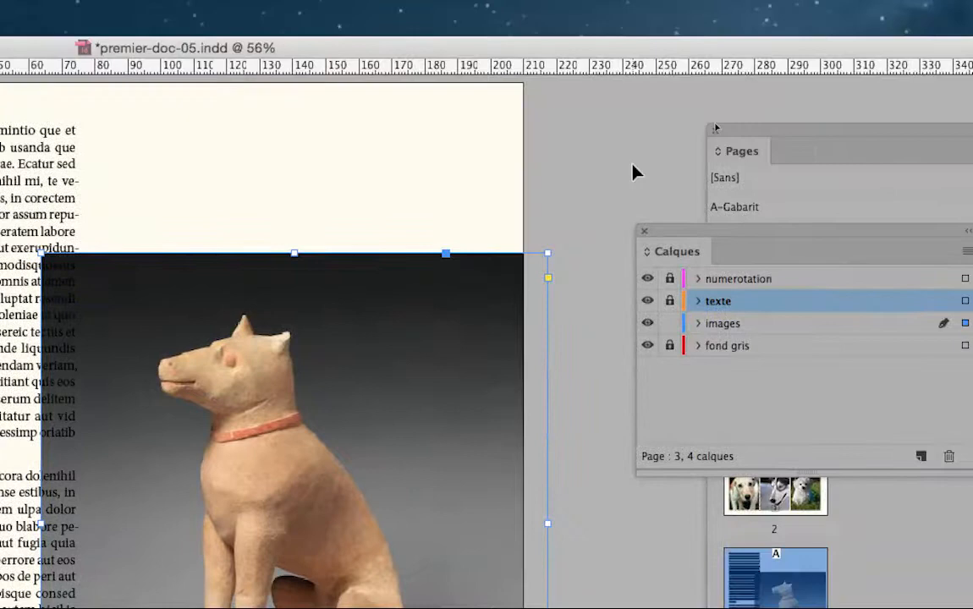
- Apply the Habiller le cadre de sélection text wrap to the statue image
left_click(907, 88)
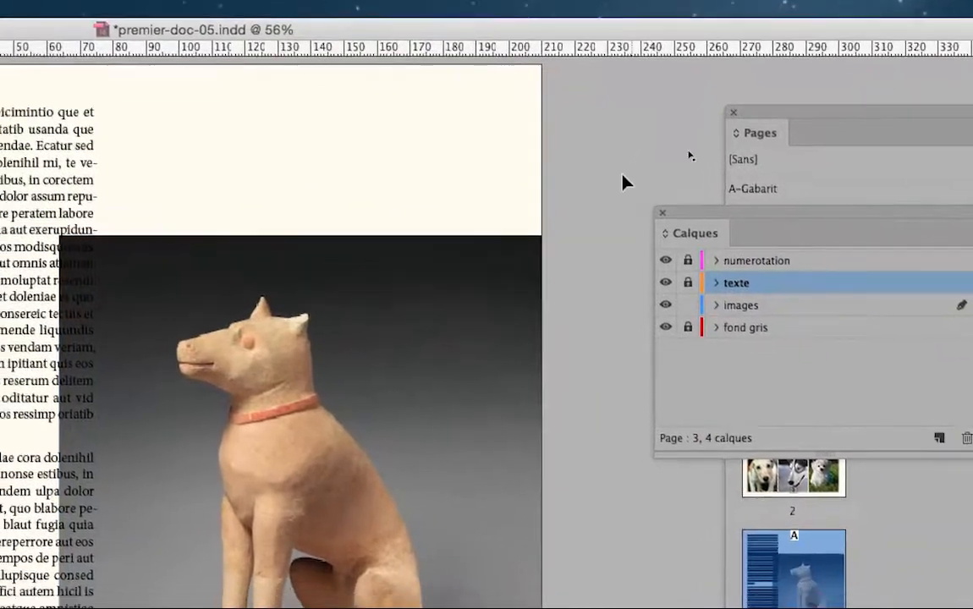
left_click(592, 216)
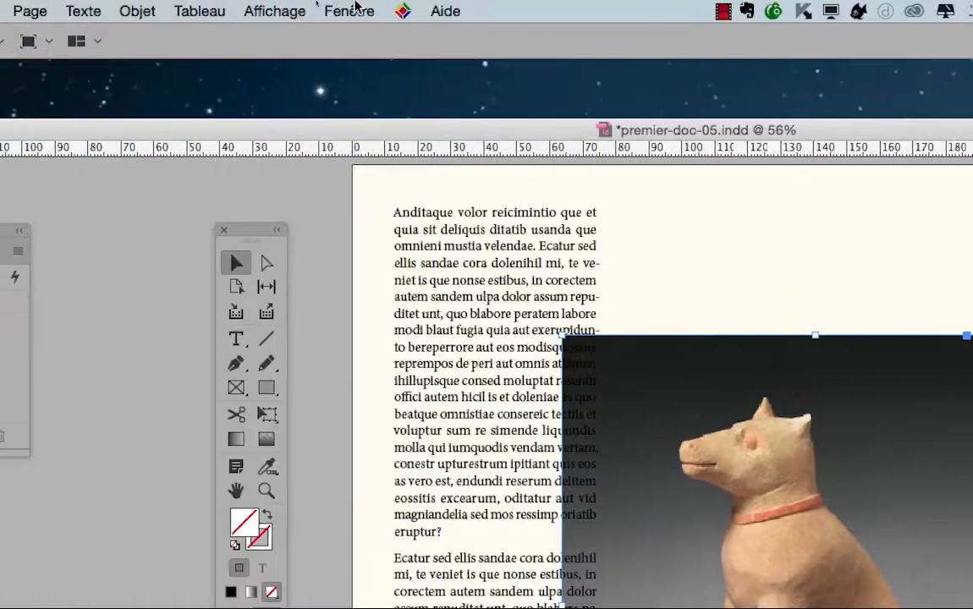
left_click(350, 10)
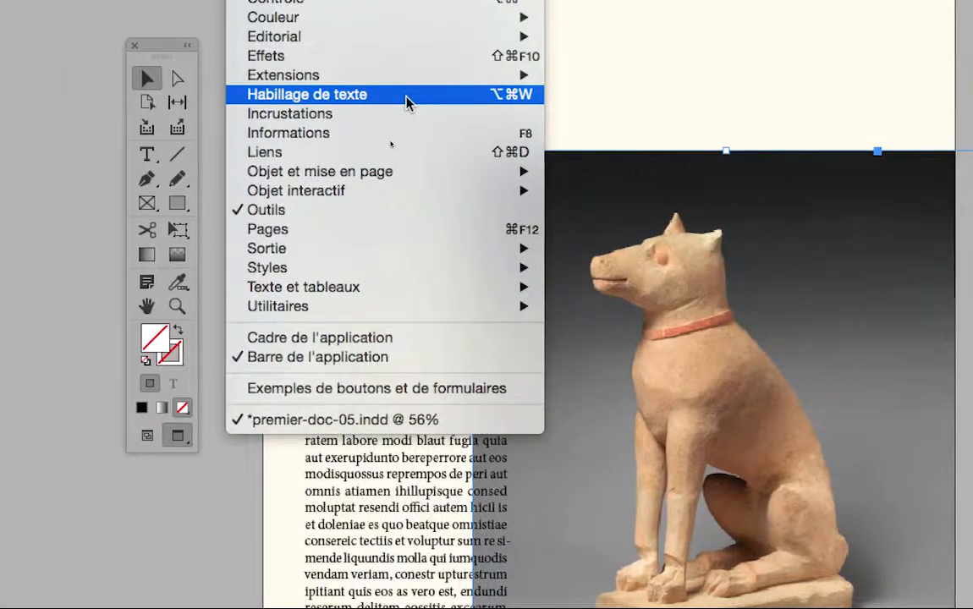
left_click(387, 99)
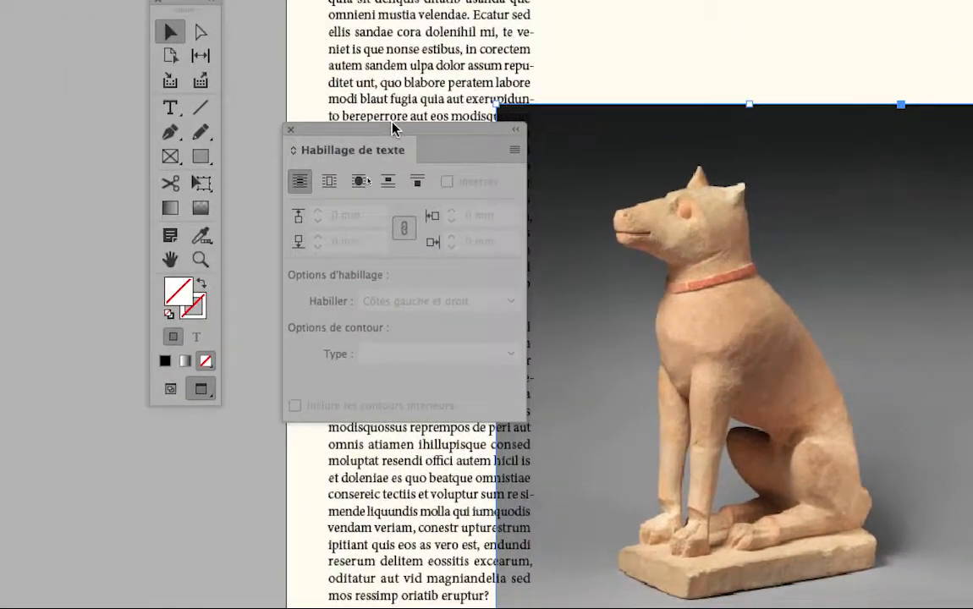
left_click_drag(388, 133, 357, 82)
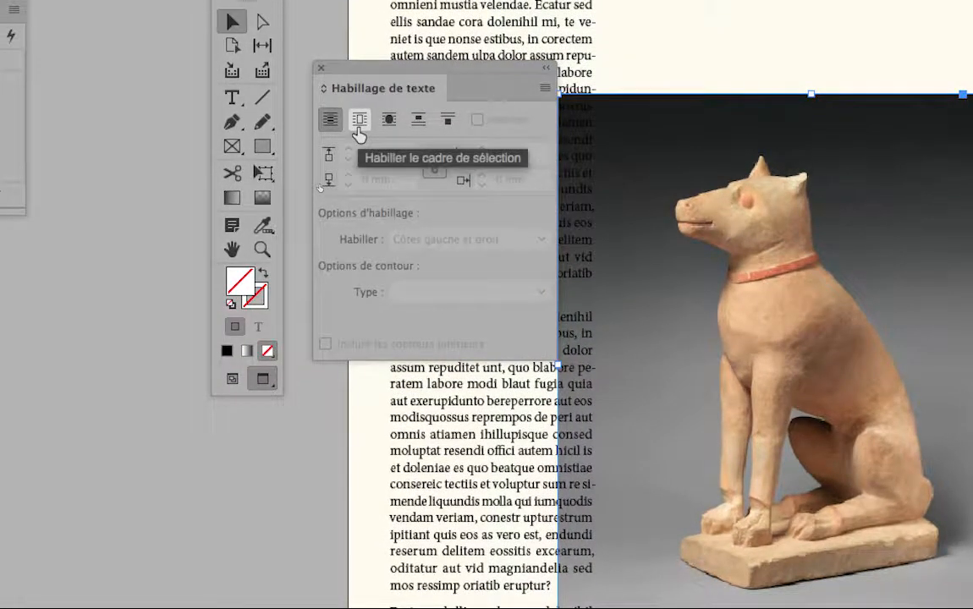
left_click(359, 133)
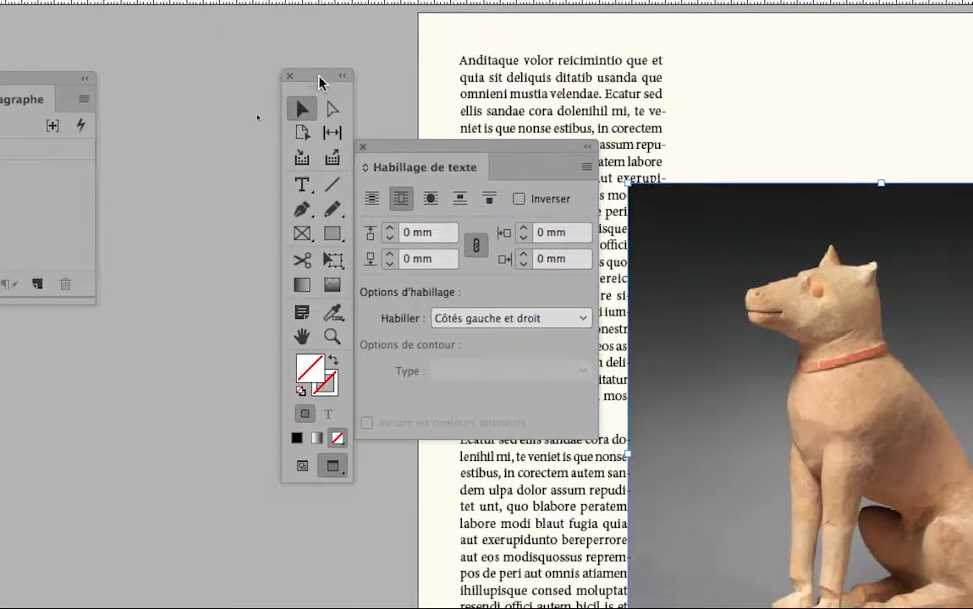
- Set the statue image's text wrap offset to 4 mm on all four sides
left_click_drag(319, 76, 218, 83)
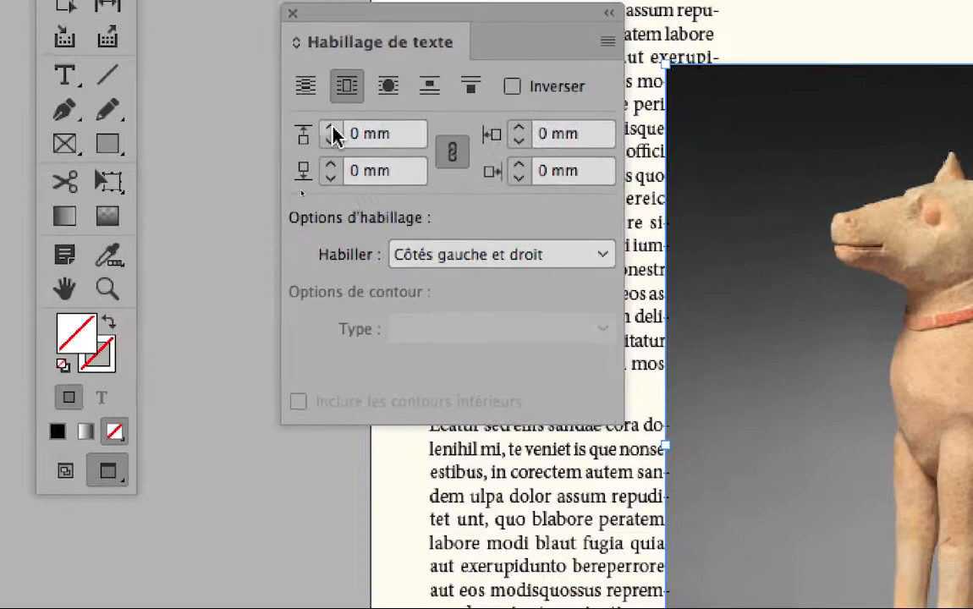
left_click(121, 104)
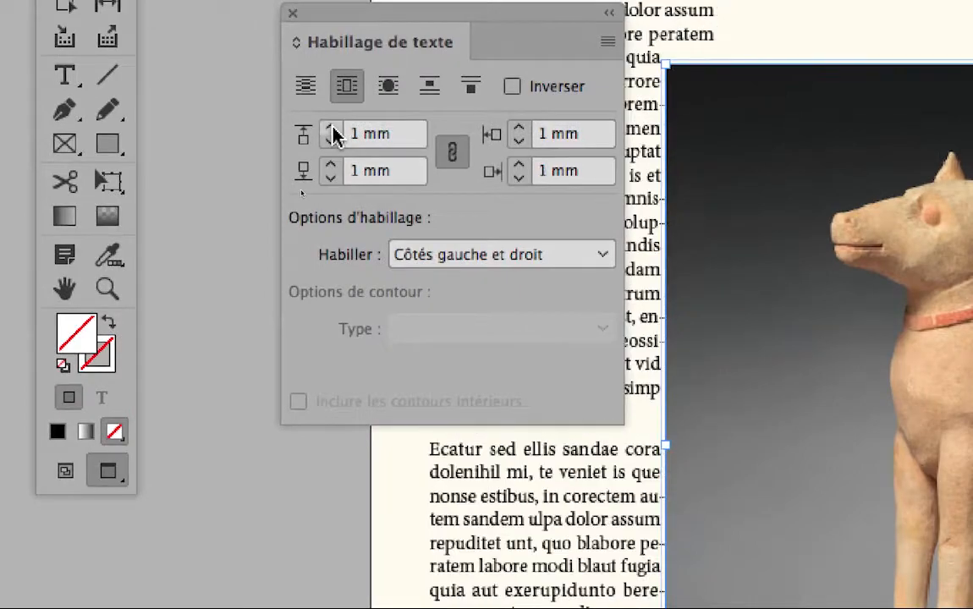
left_click(121, 104)
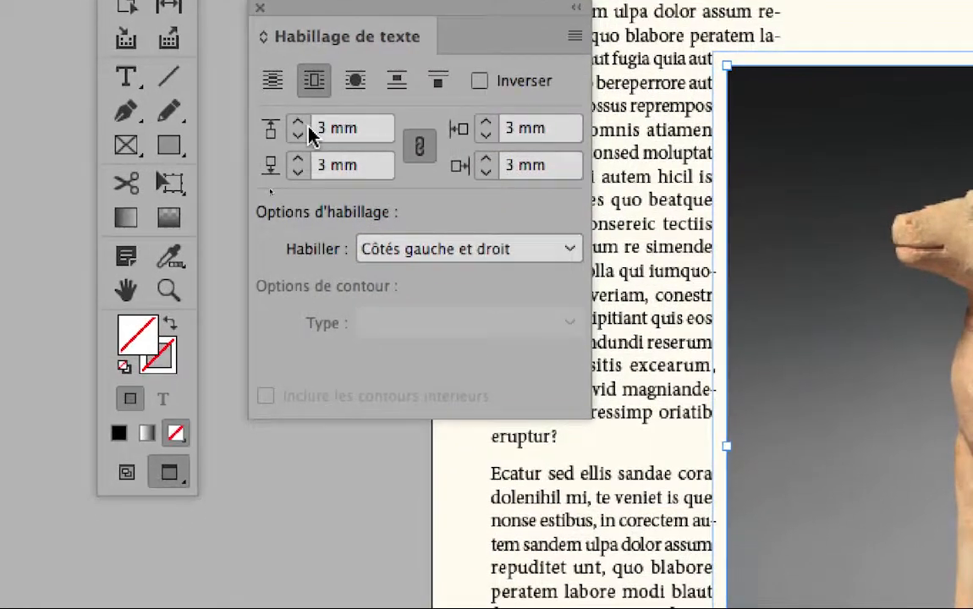
left_click(300, 153)
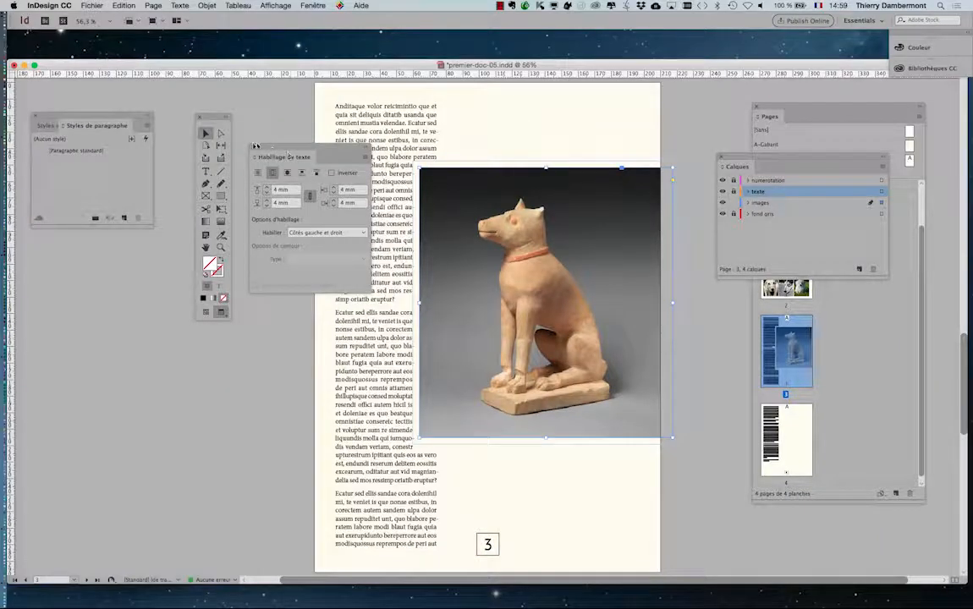
- Close the text wrap settings and switch from preview to normal display to show guides and frame edges
left_click(253, 147)
left_click(206, 312)
left_click(239, 382)
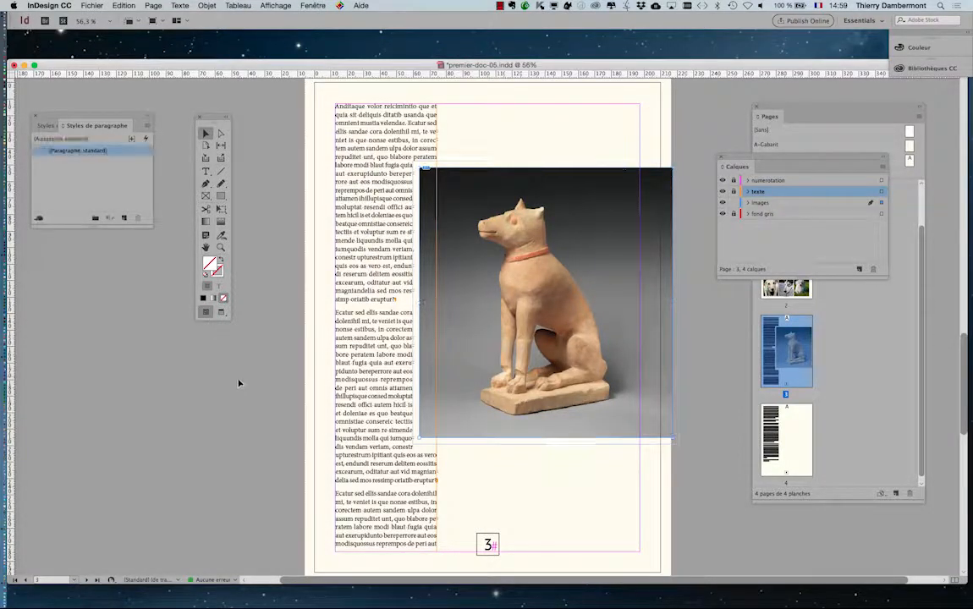
- Switch back to preview display and crop the statue image's frame slightly from above, leaving its lower edge just beneath the statue's base
key("w")
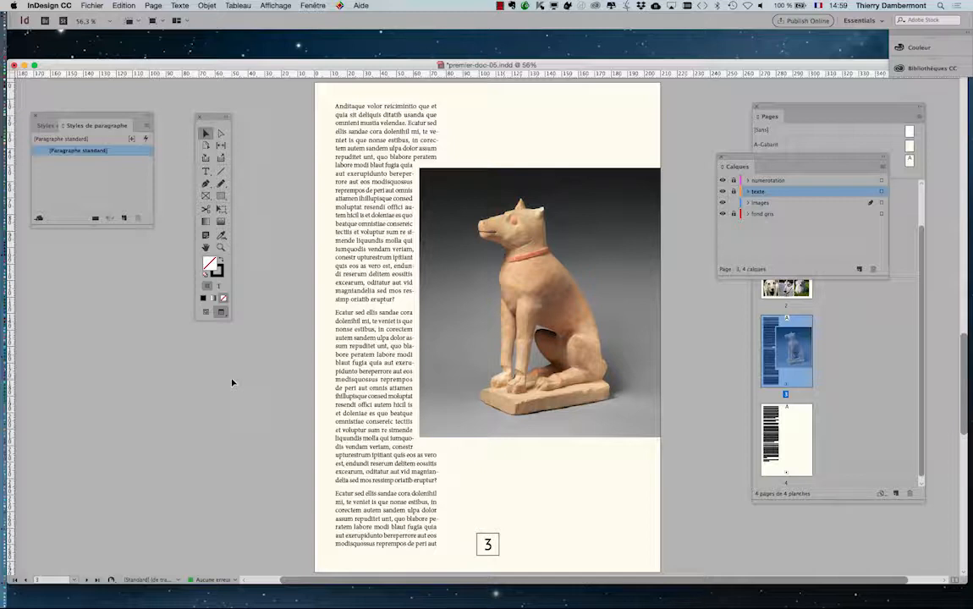
left_click(547, 423)
left_click_drag(545, 438, 546, 300)
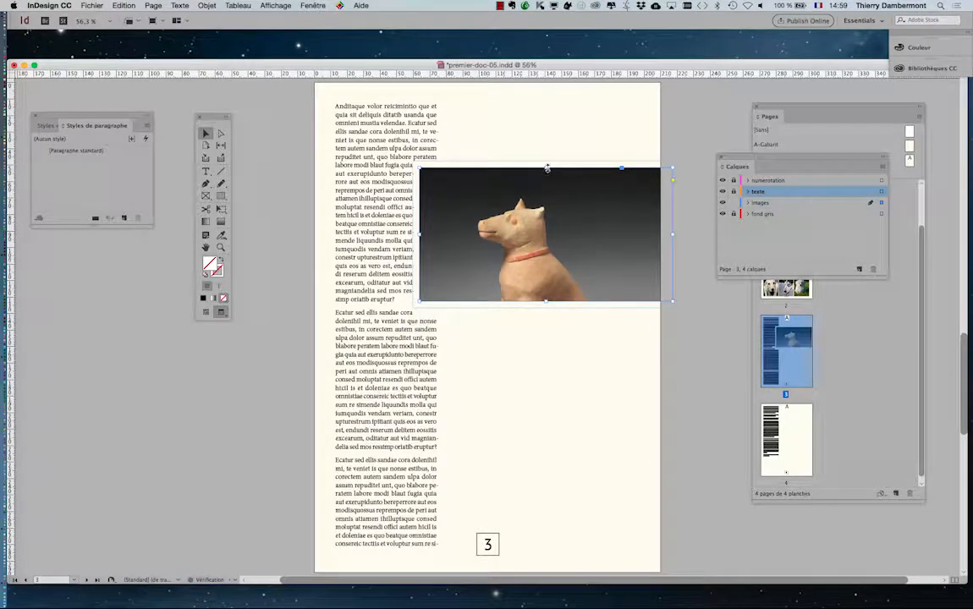
left_click_drag(547, 168, 547, 182)
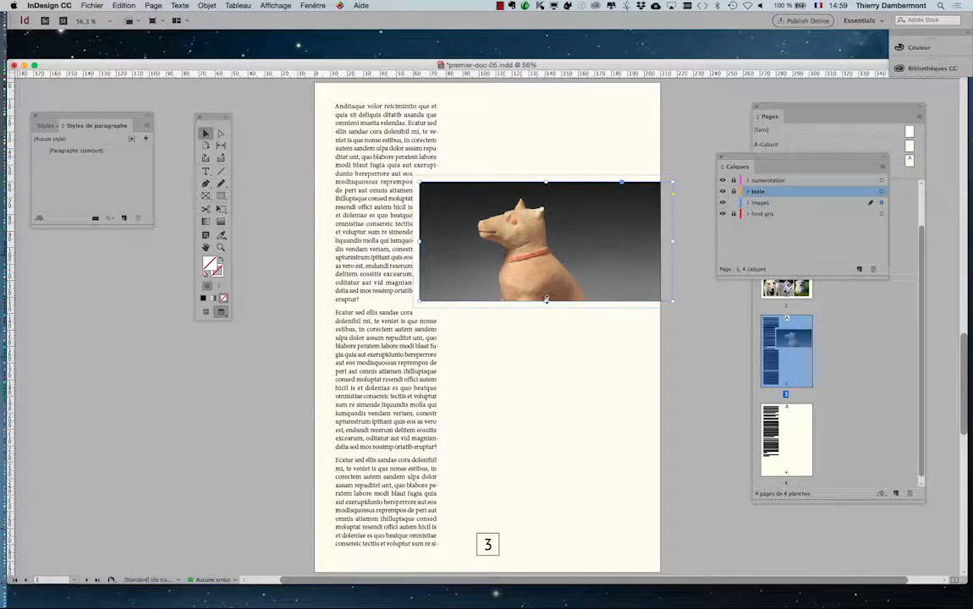
left_click_drag(545, 299, 546, 437)
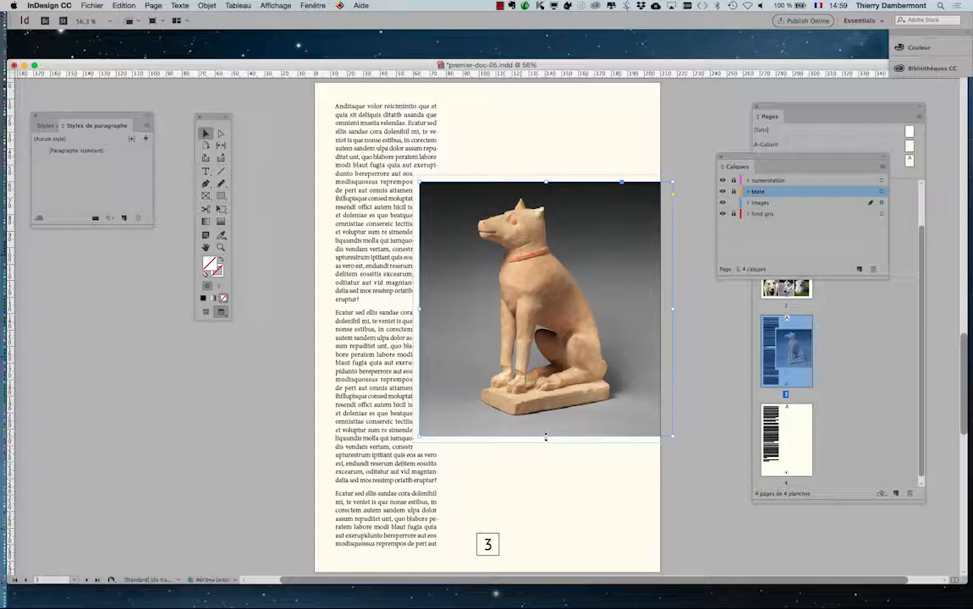
left_click(255, 347)
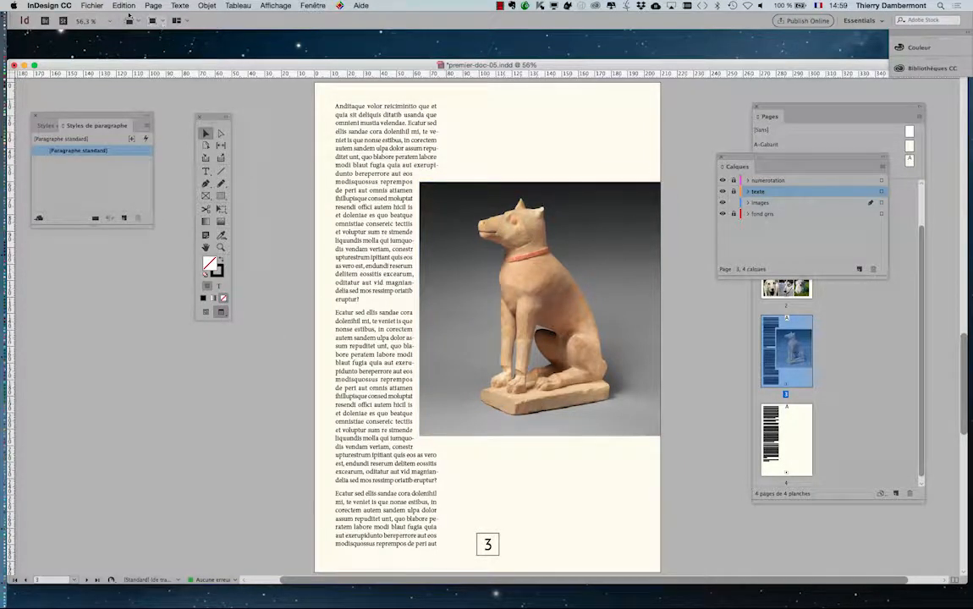
- Save a copy of the document as premier-doc-06.indd in the JOUR 5 IVE folder, in Document InDesign CC 2017 format
left_click(92, 5)
left_click(102, 77)
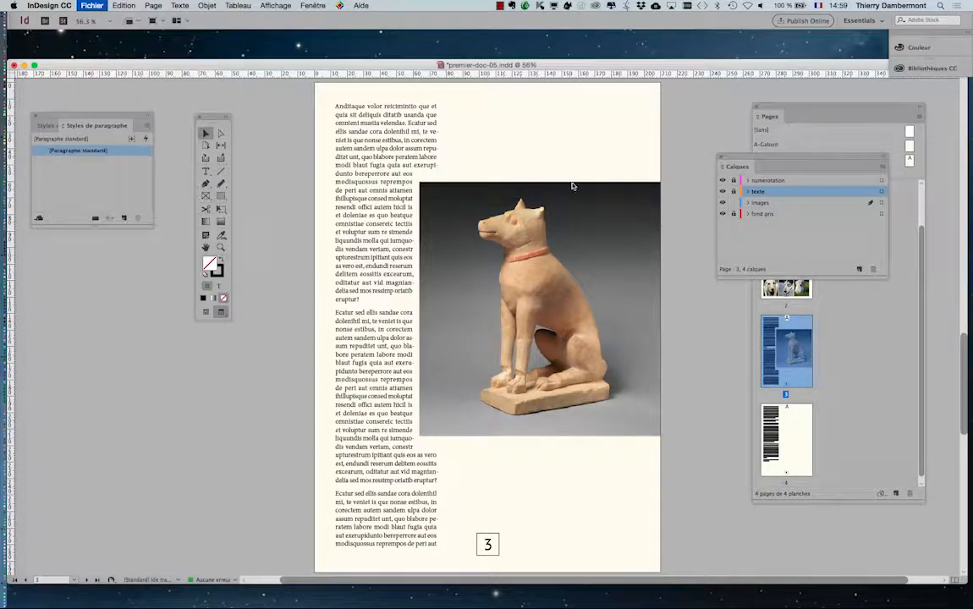
left_click(499, 95)
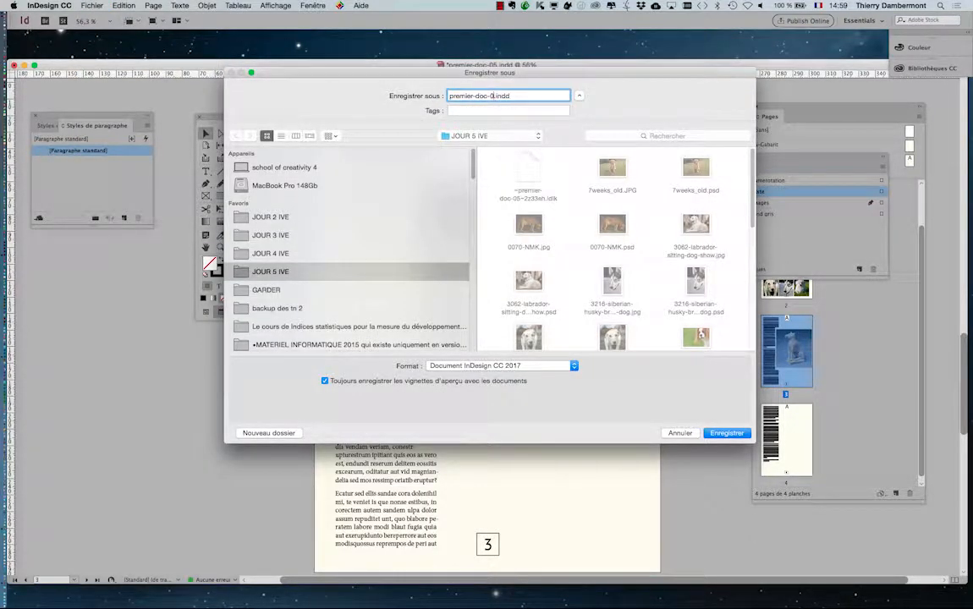
key("Escape")
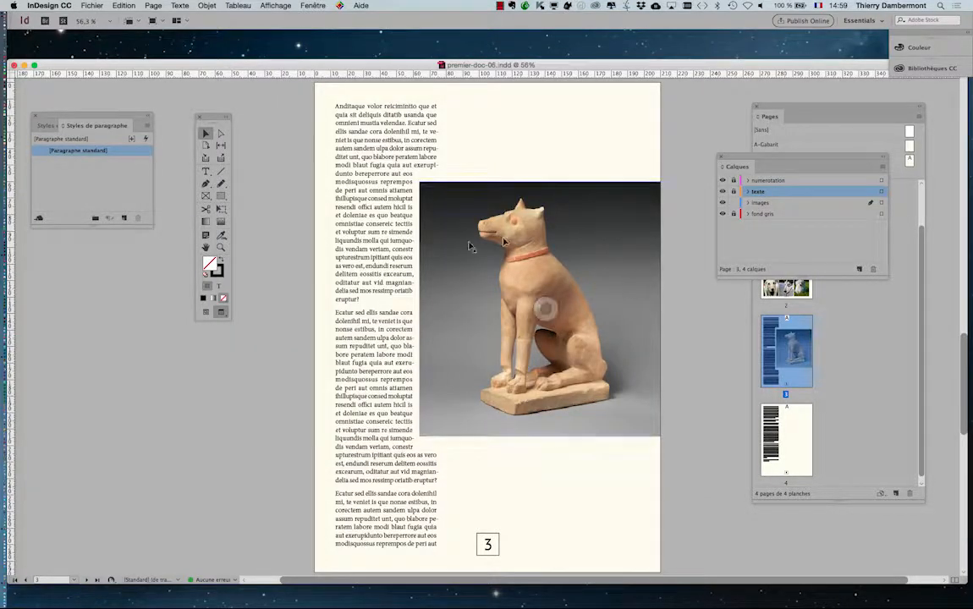